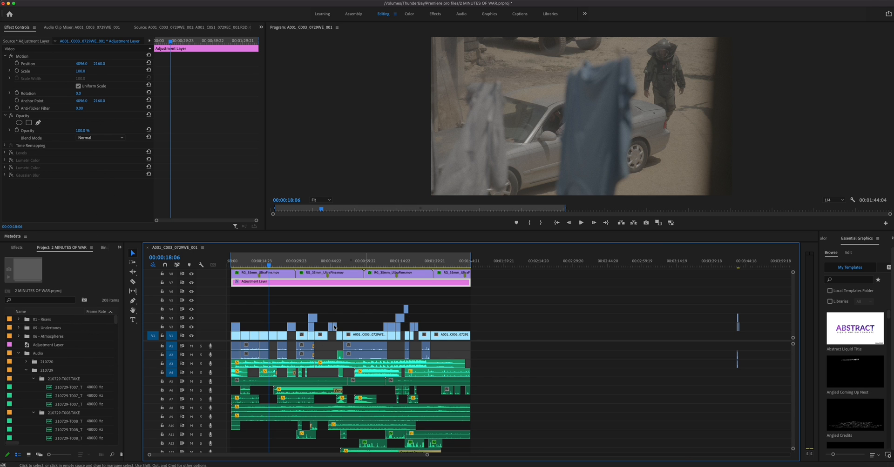
drag(279, 265, 358, 275)
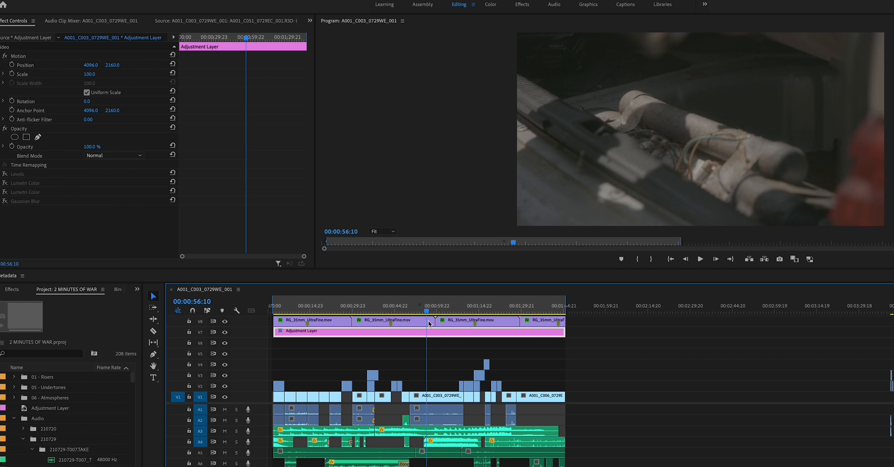
drag(429, 323, 322, 331)
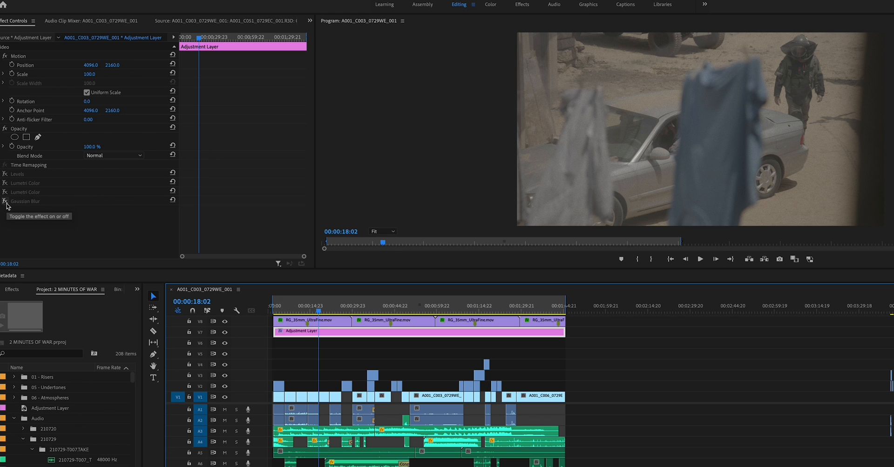
Enable the Levels, both Lumetri Color and Gaussian Blur effects on the adjustment layer to preview the full grade.
click(4, 174)
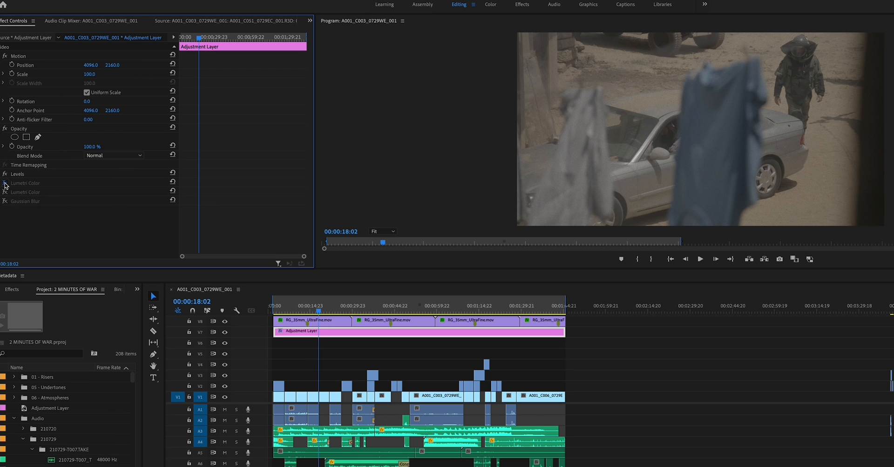
click(5, 183)
click(5, 193)
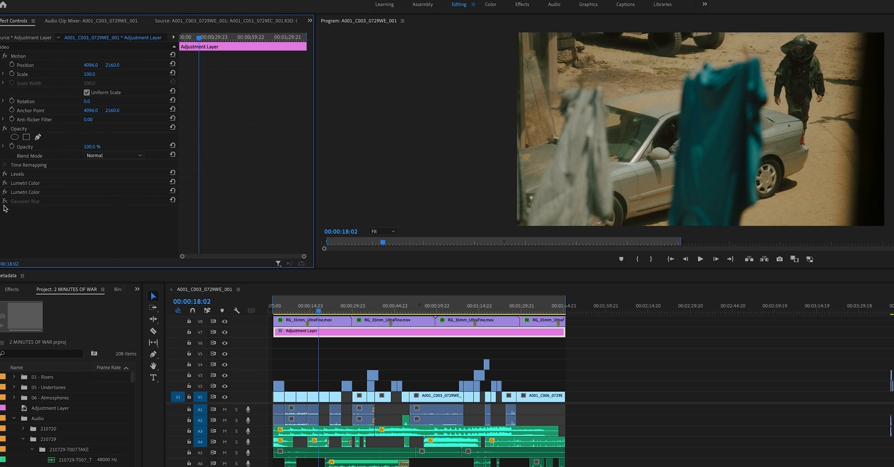
click(4, 202)
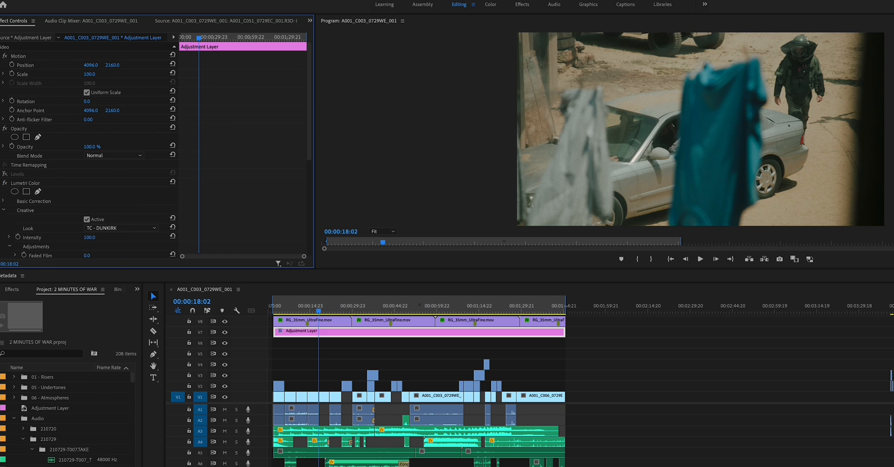
Load the NO COUNTRY FOR OLD MEN LUT from TC - MOVIE LOOKS as the Creative look of the adjustment layer's first Lumetri Color effect.
scroll(12, 146, down, 3)
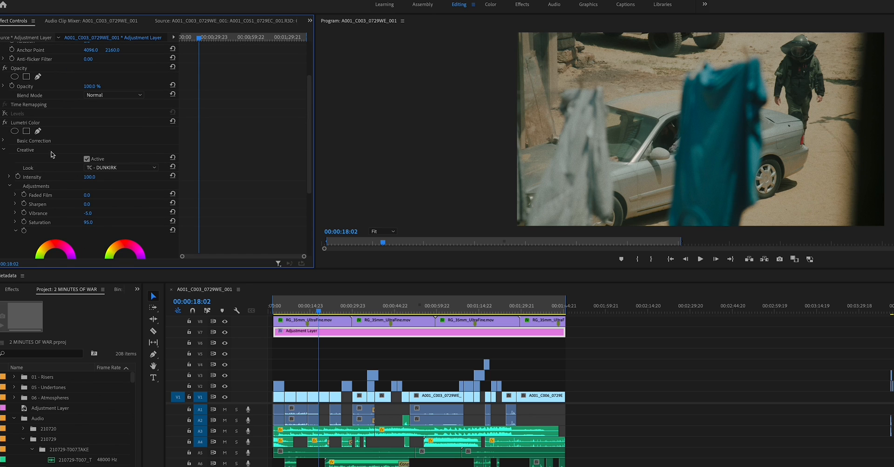
click(103, 170)
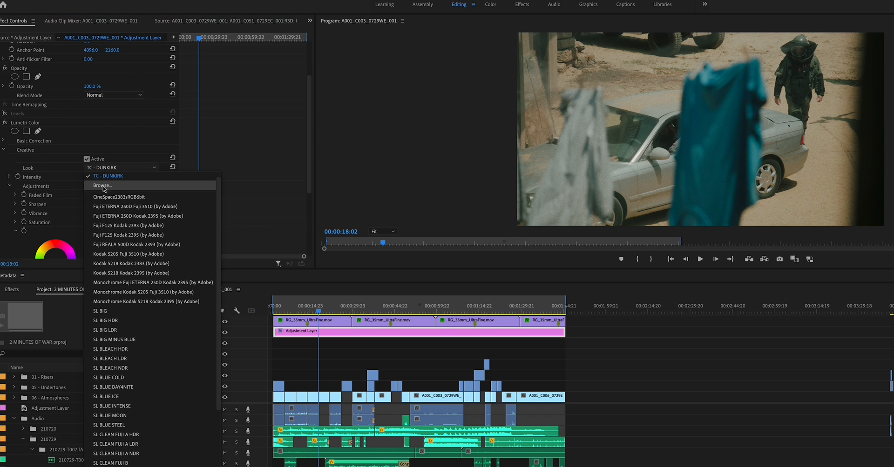
click(102, 186)
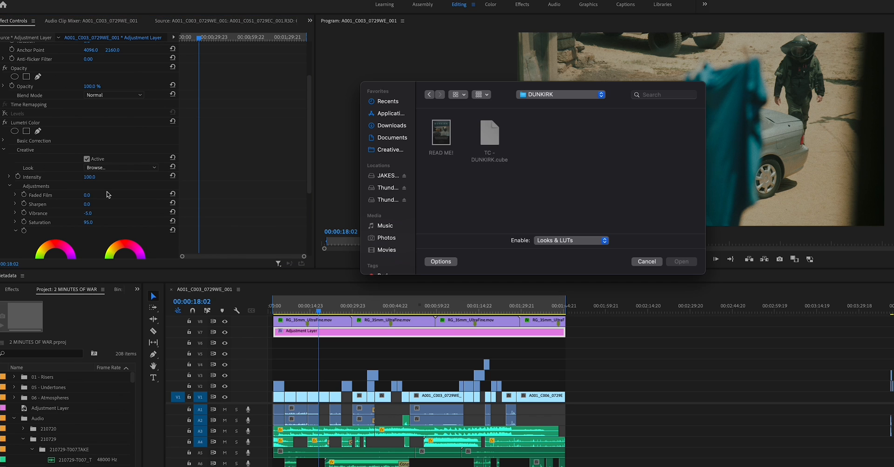
click(555, 99)
click(551, 108)
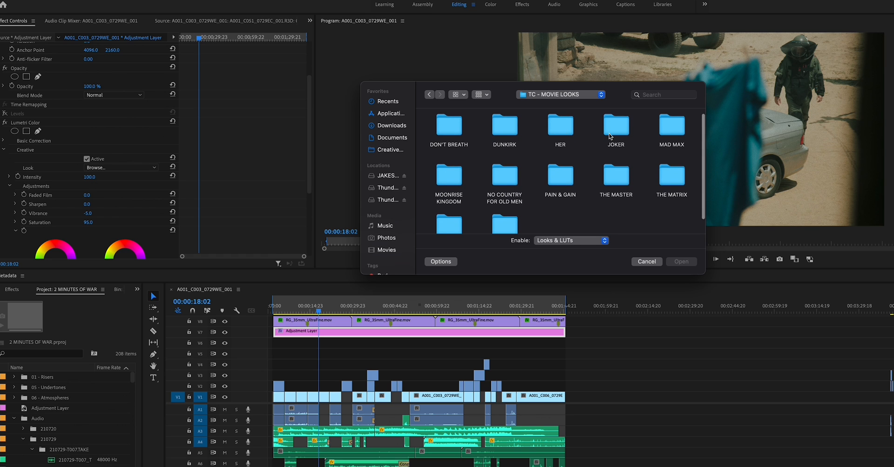
scroll(678, 153, down, 1)
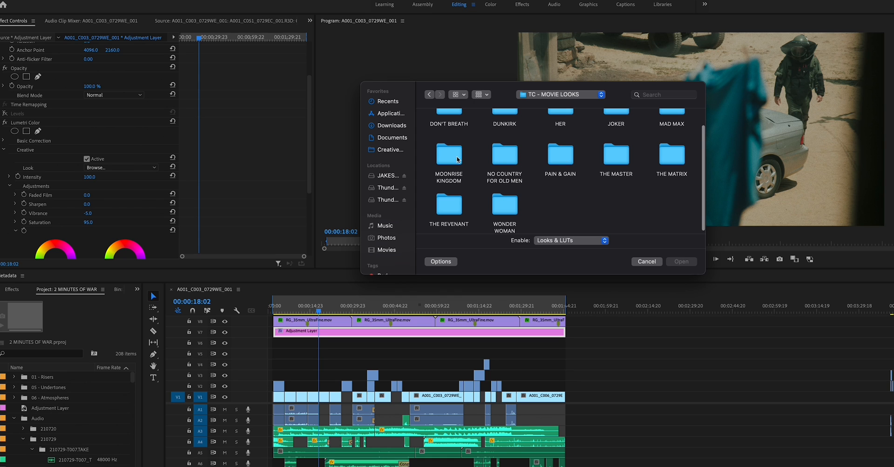
scroll(454, 177, down, 1)
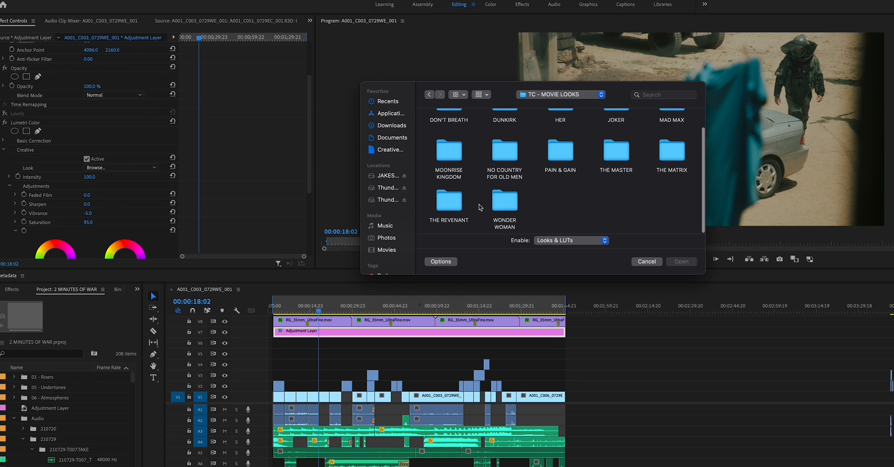
scroll(589, 199, up, 2)
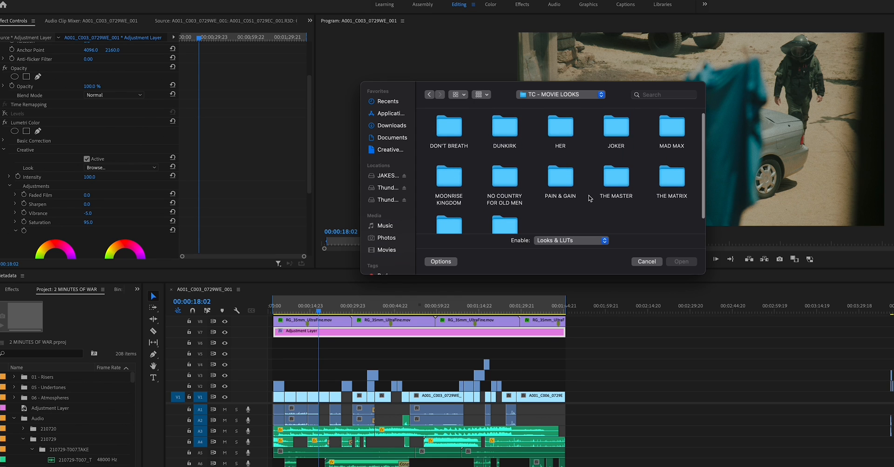
double_click(504, 179)
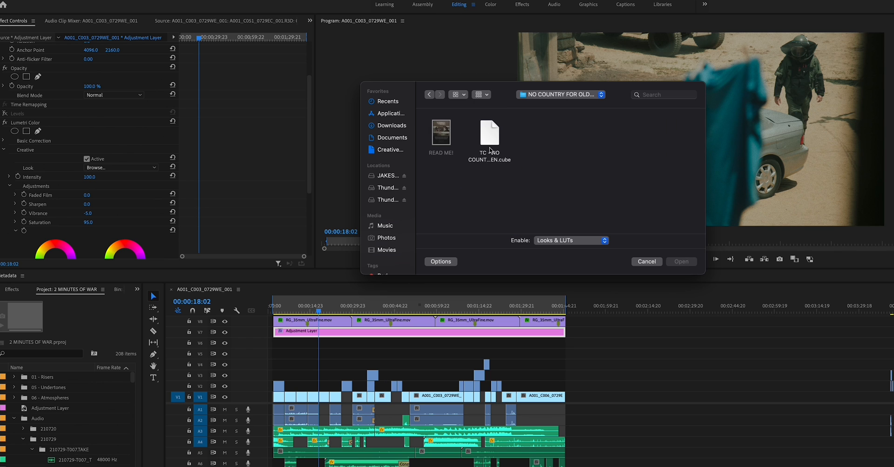
click(490, 137)
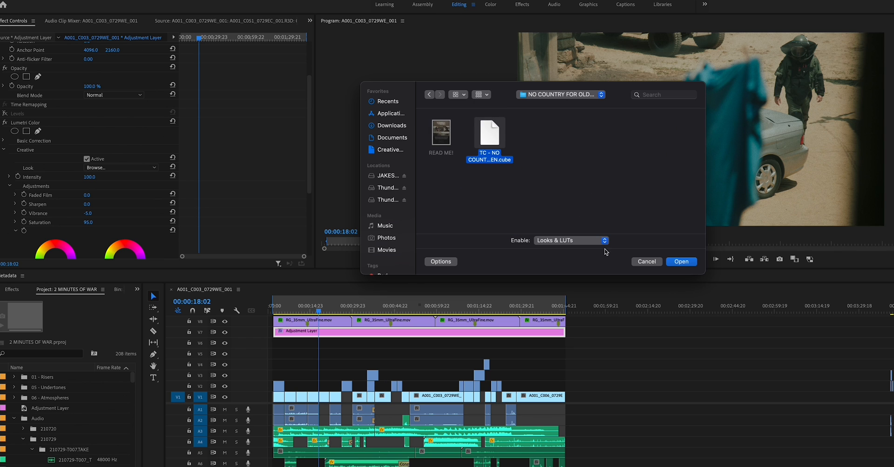
click(688, 262)
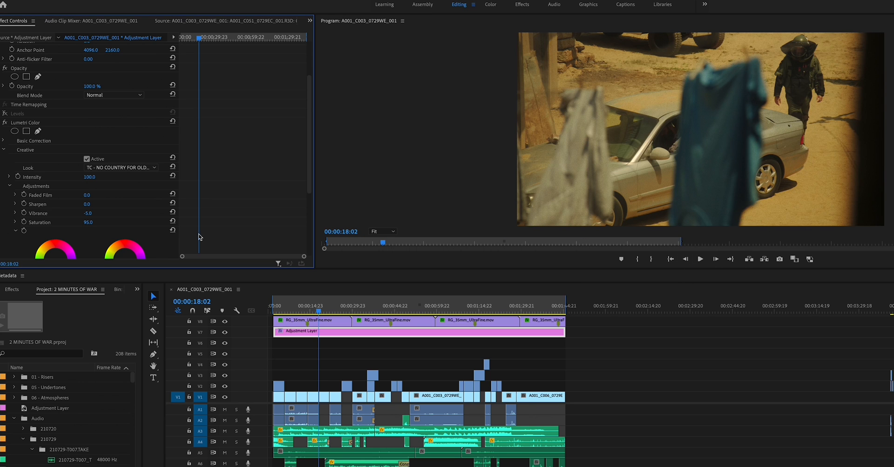
Set the first Lumetri Color effect's Creative look to TC - DUNKIRK.cube from the DUNKIRK folder and collapse the effect's settings.
click(119, 170)
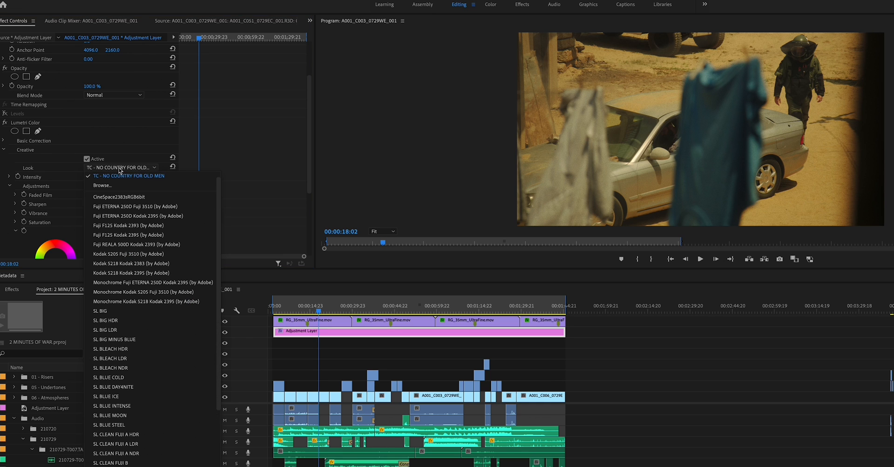
click(104, 185)
click(572, 95)
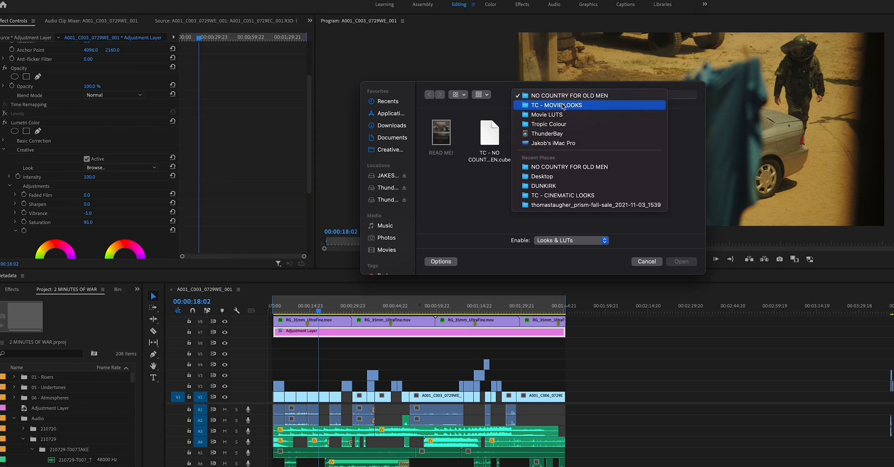
click(572, 104)
click(511, 141)
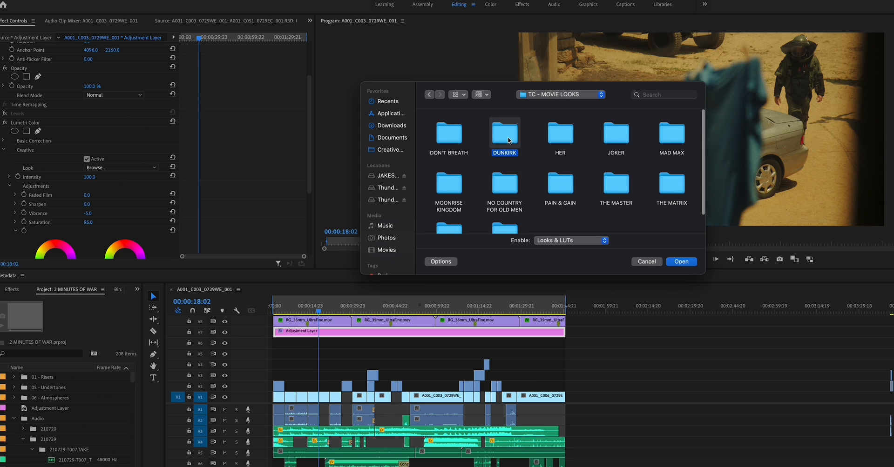
double_click(511, 141)
click(487, 136)
click(679, 262)
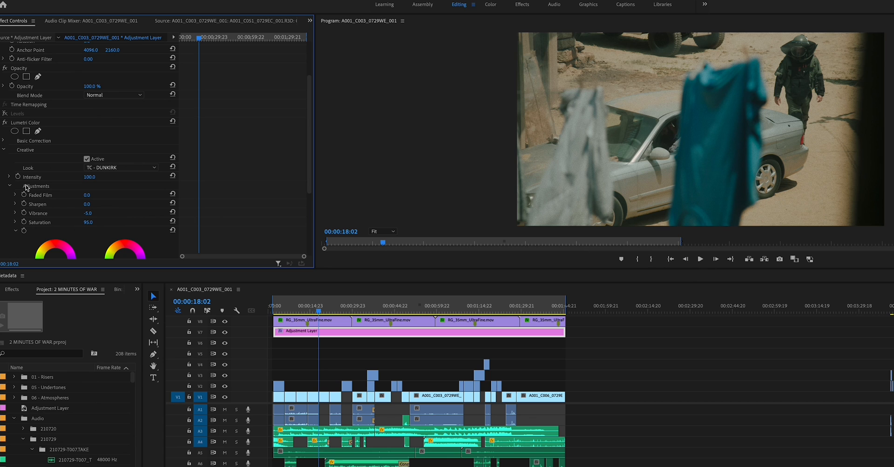
click(4, 150)
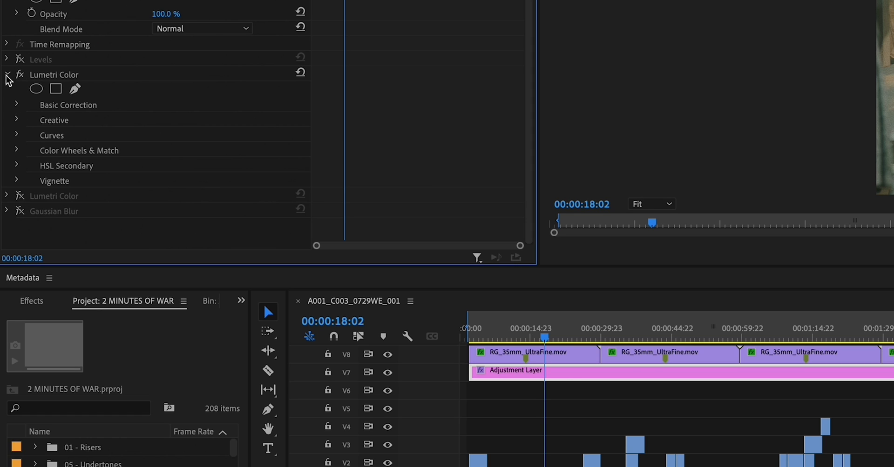
click(7, 75)
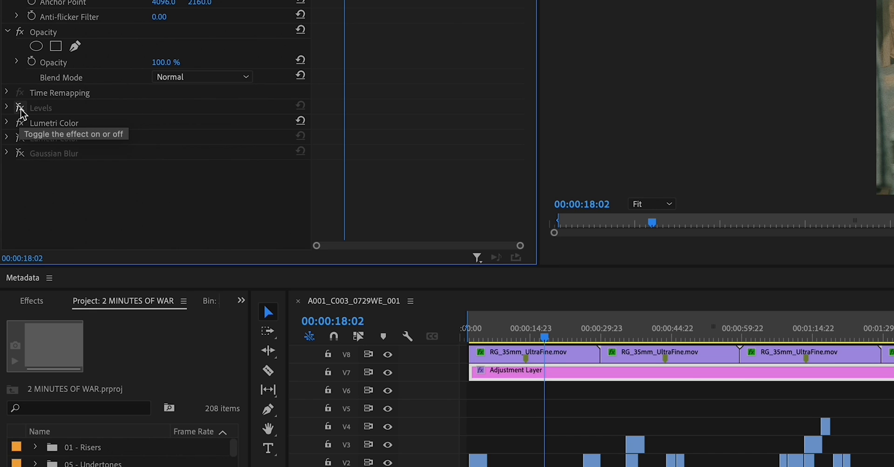
Review the adjustment layer's Levels settings, compare the image with the effect off and on, and leave Levels enabled.
click(7, 108)
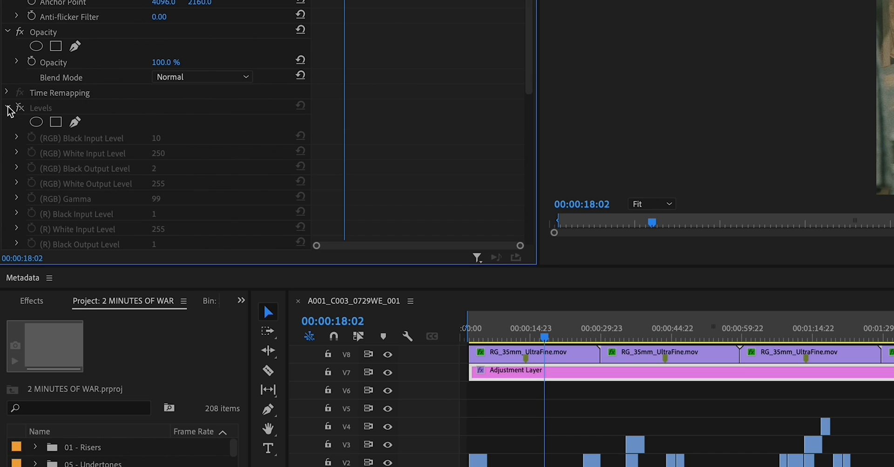
click(8, 108)
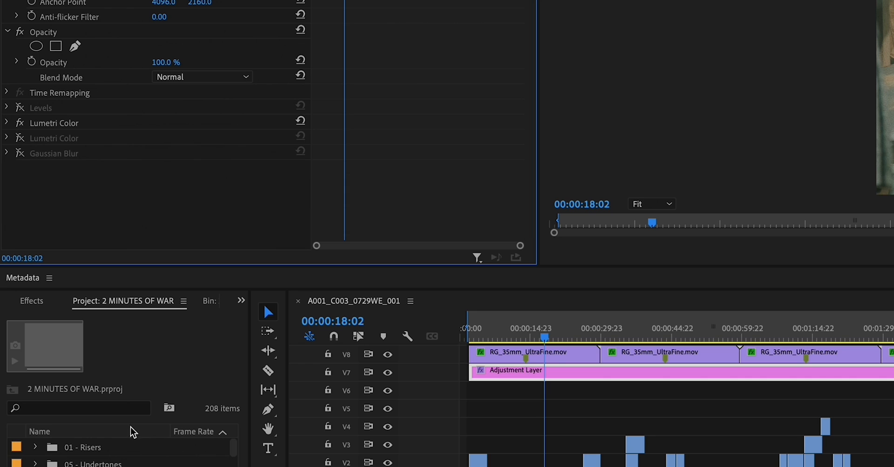
click(7, 108)
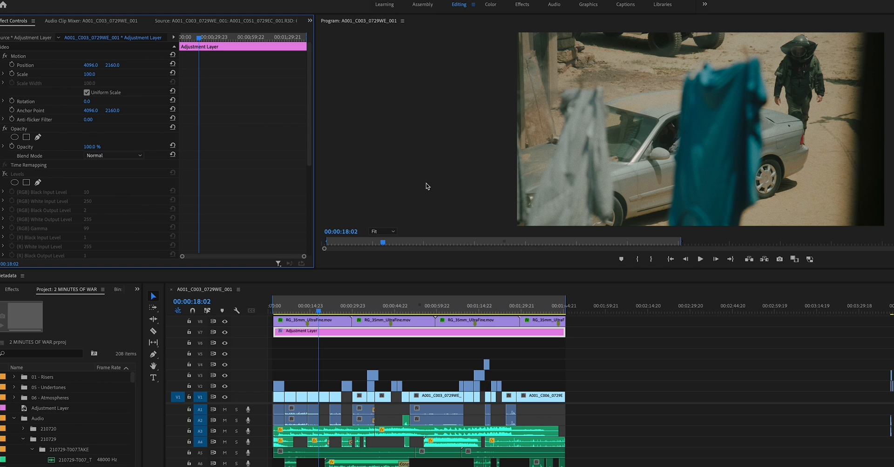
click(5, 174)
click(5, 174)
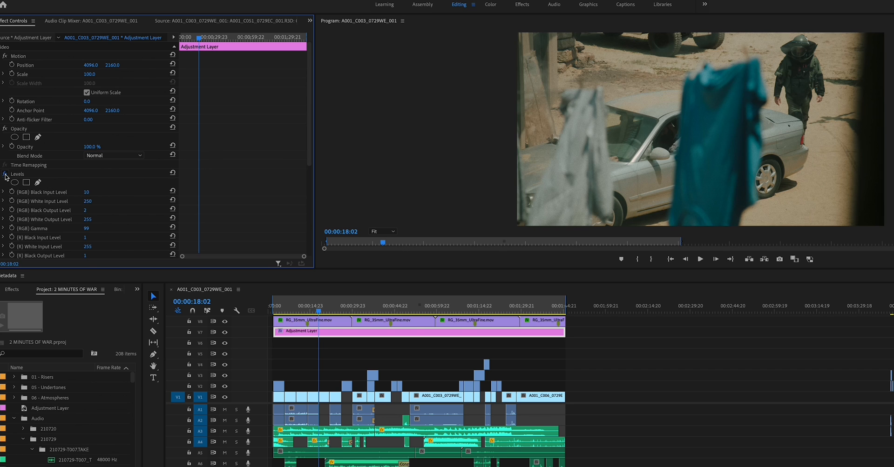
click(5, 174)
click(5, 174)
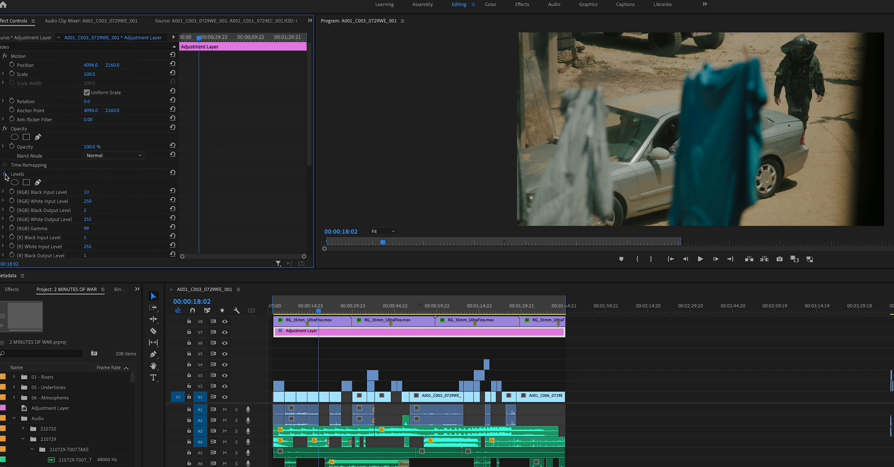
click(5, 174)
click(5, 174)
click(0, 174)
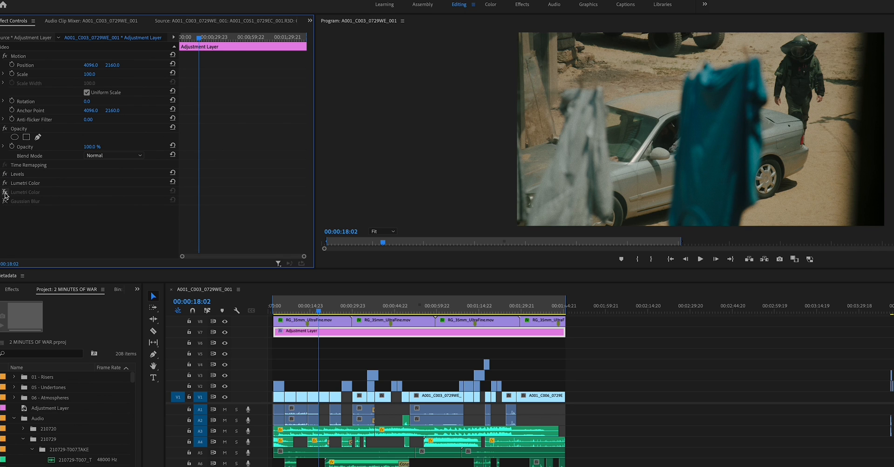
Review the second Lumetri Color effect's color wheels and enable the effect on the adjustment layer.
click(0, 191)
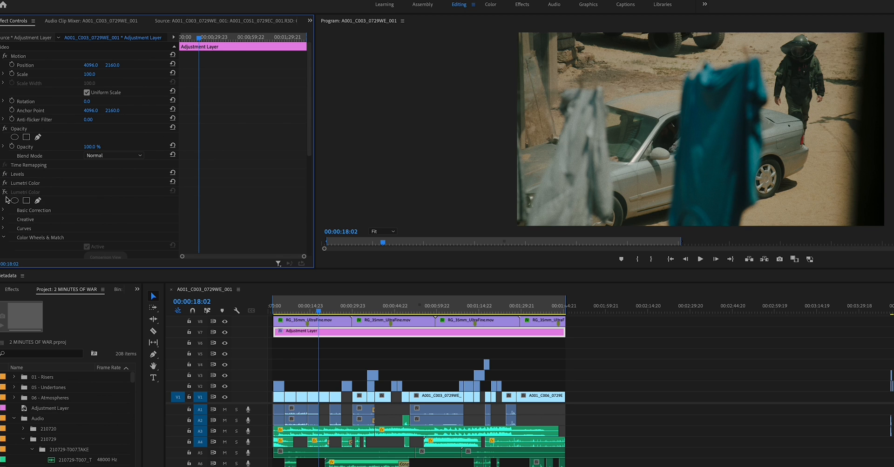
scroll(102, 250, down, 5)
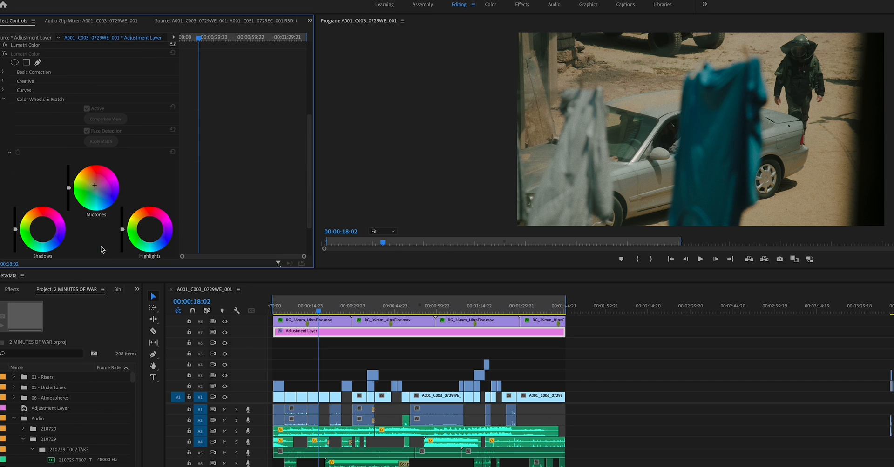
scroll(23, 111, up, 3)
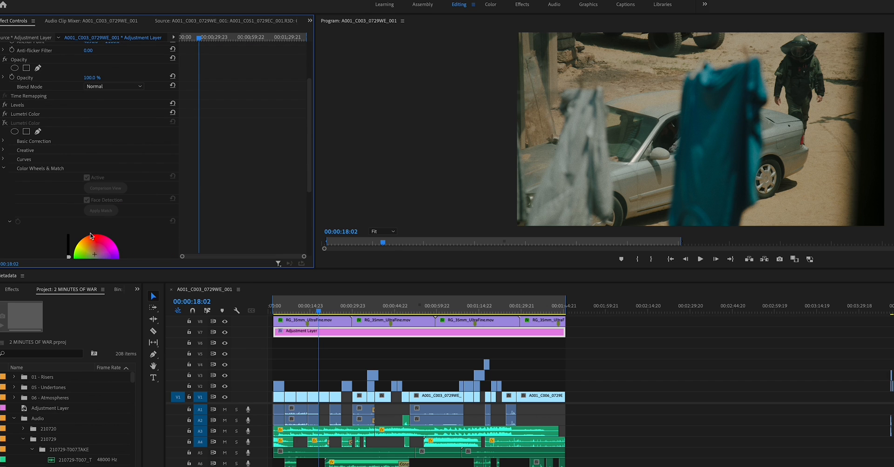
click(5, 123)
click(5, 124)
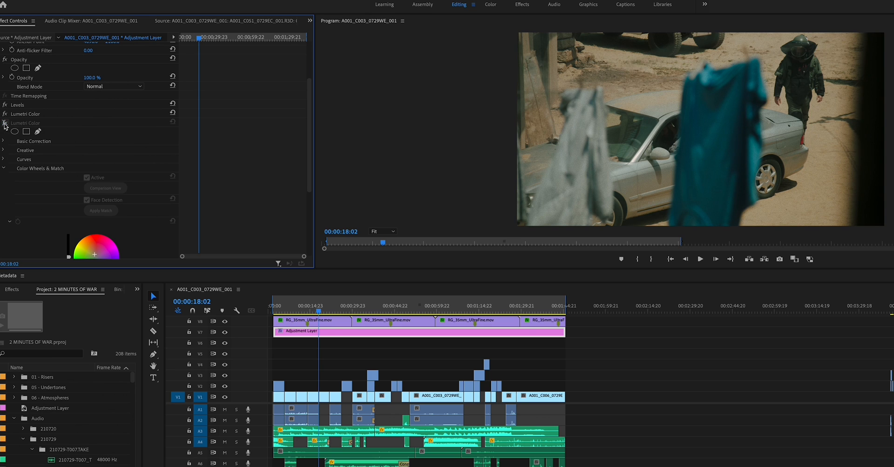
click(4, 123)
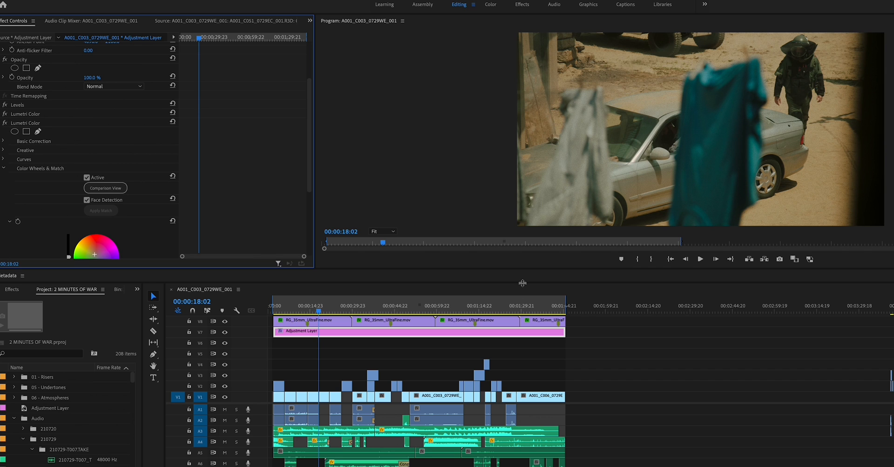
Enlarge the video preview area and compare the image with the second Lumetri Color effect off and on, leaving it enabled.
drag(522, 301, 527, 318)
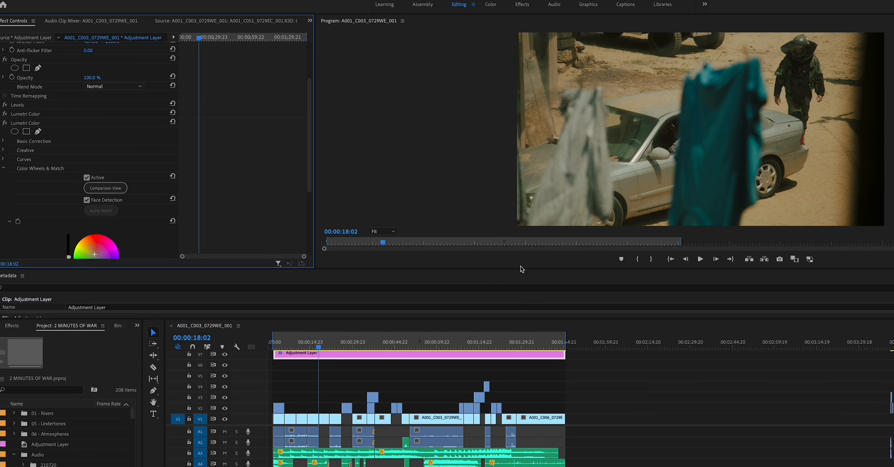
drag(519, 269, 519, 343)
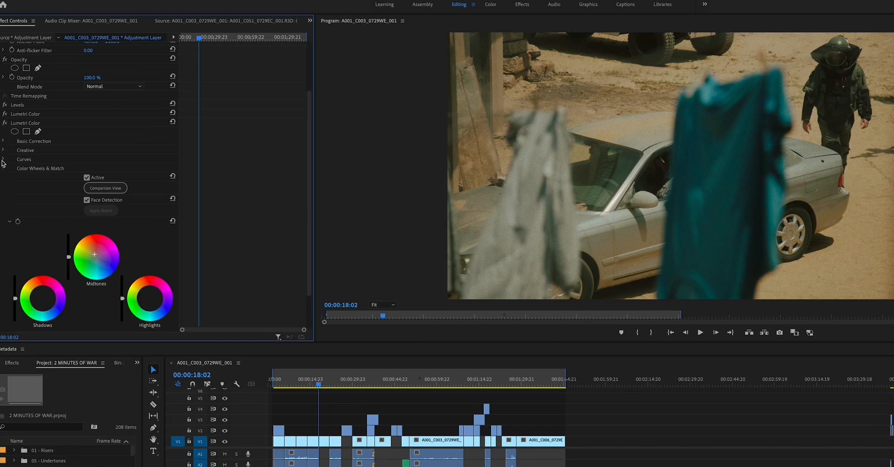
click(5, 123)
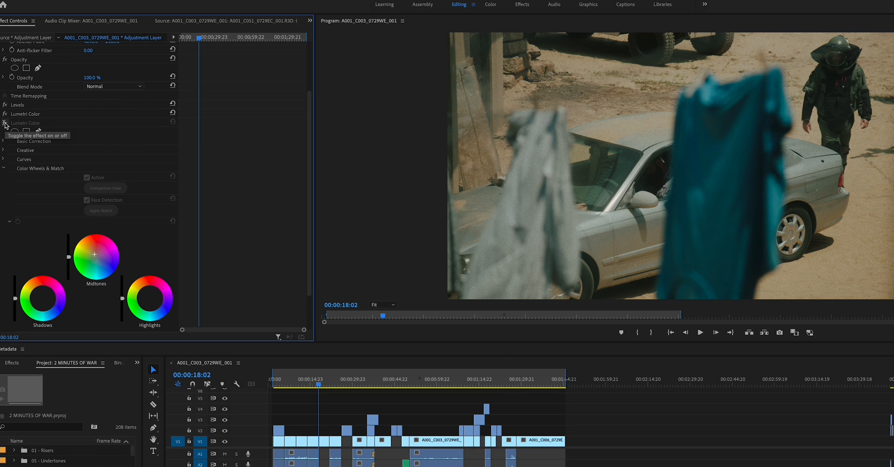
click(5, 123)
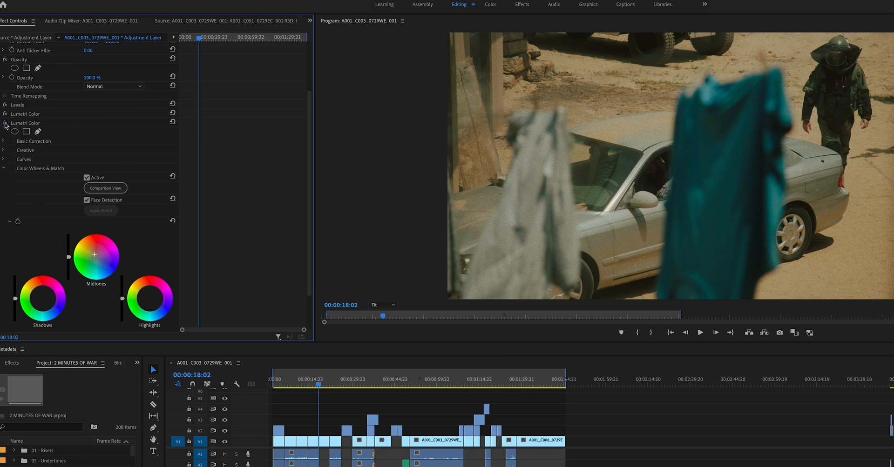
Compare the image with the second Lumetri Color effect off and on, check its Basic Correction section, and collapse its Color Wheels & Match section.
click(5, 123)
click(5, 123)
click(3, 141)
click(3, 142)
click(4, 169)
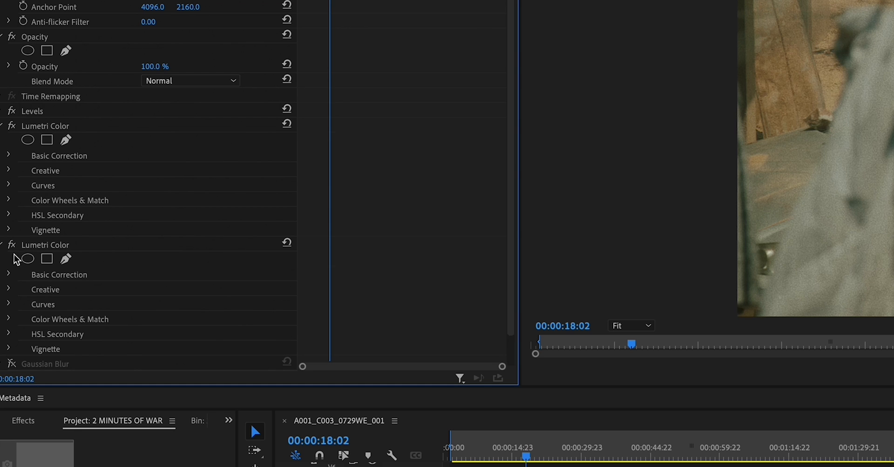
Review the white balance, tone and saturation settings in the first Lumetri Color effect's Basic Correction section and turn the effect off.
click(2, 245)
click(8, 155)
scroll(6, 155, down, 3)
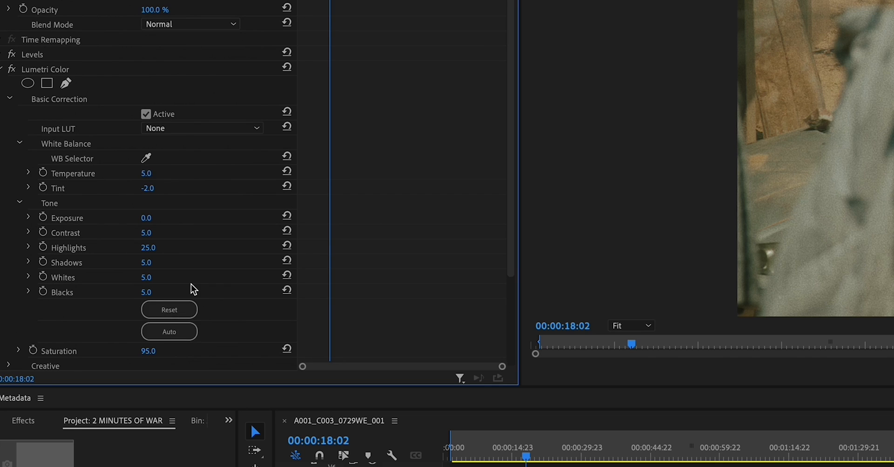
scroll(181, 261, down, 2)
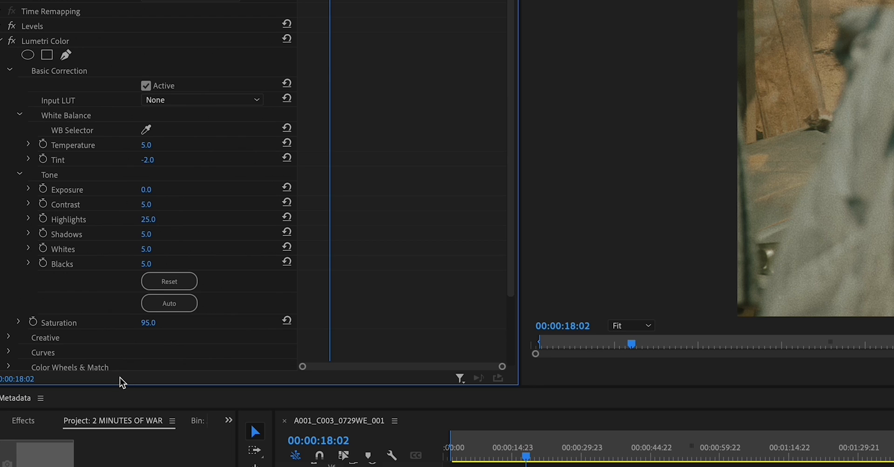
click(11, 41)
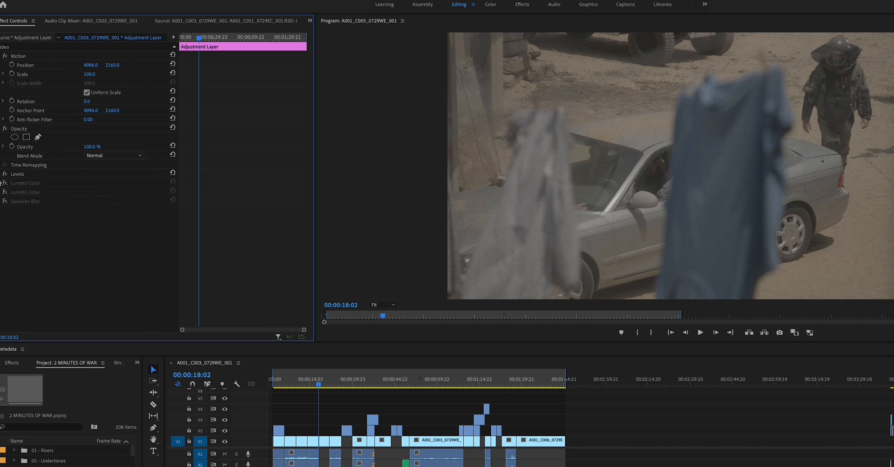
Enable the first and second Lumetri Color effects one after the other and play the graded sequence from about 00:00:31.
click(5, 184)
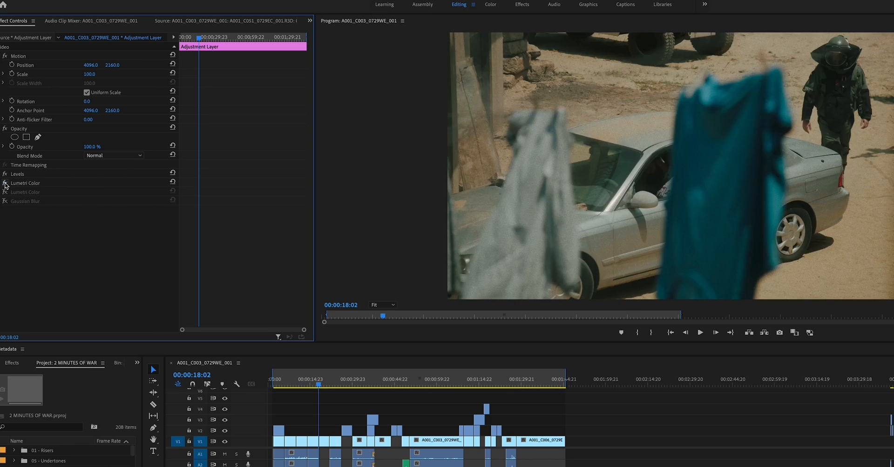
click(5, 184)
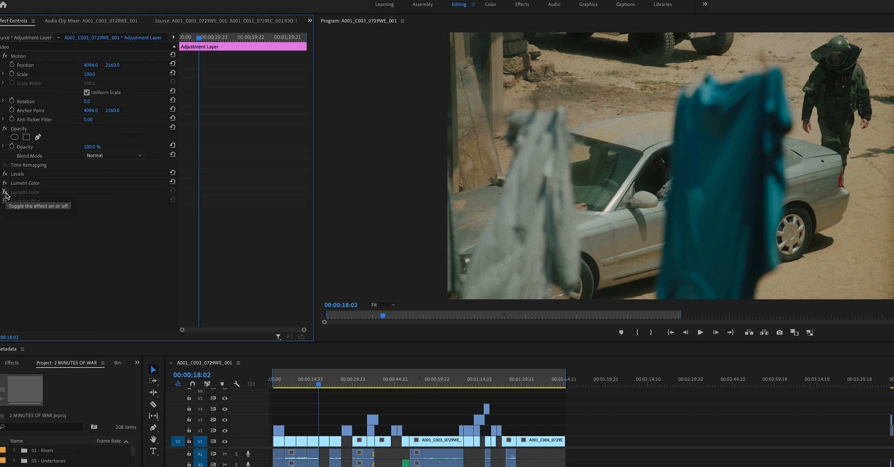
click(5, 193)
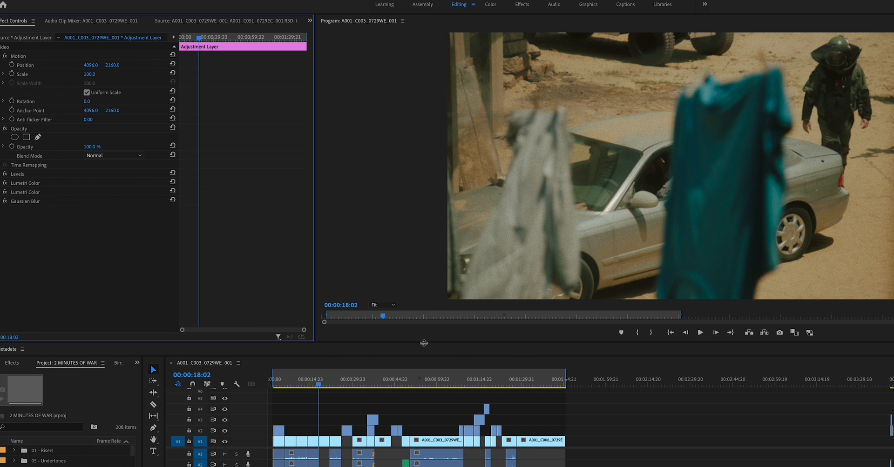
drag(324, 383, 359, 386)
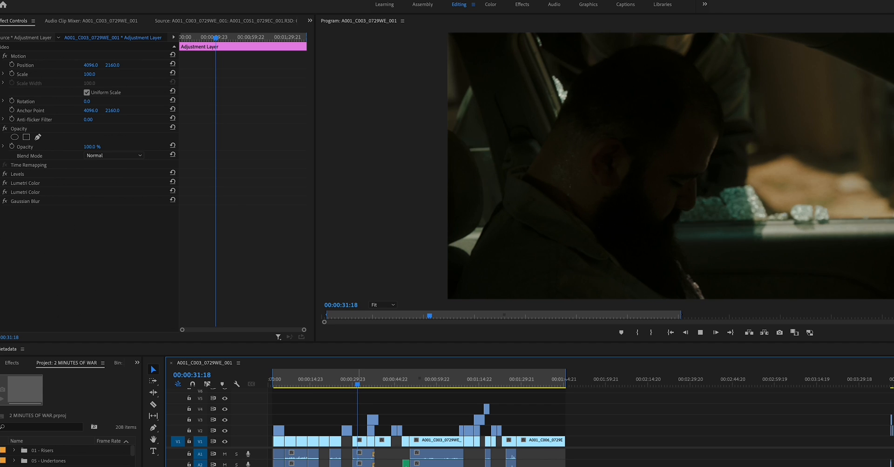
key(space)
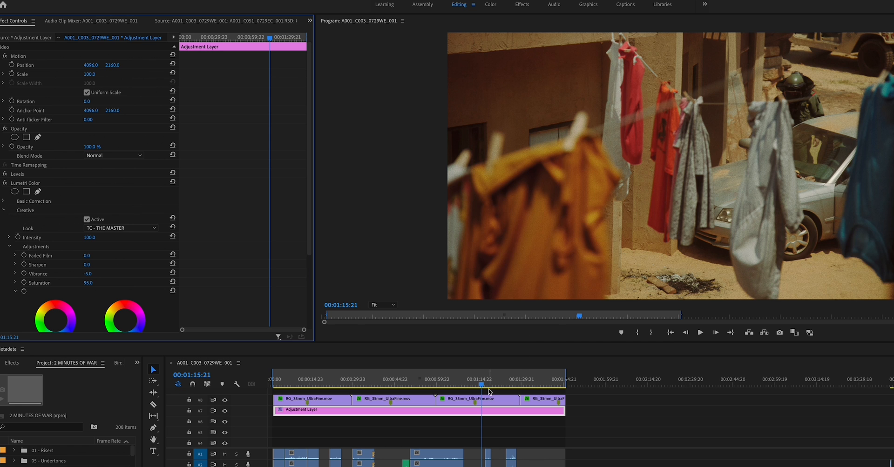
At 00:01:15:18, set the first Lumetri Color effect's Creative look to TC - DUNKIRK.cube and collapse the effect's settings.
mouse_move(490, 390)
mouse_down()
mouse_move(482, 386)
mouse_move(510, 386)
mouse_move(406, 391)
mouse_move(494, 393)
mouse_move(482, 395)
mouse_up()
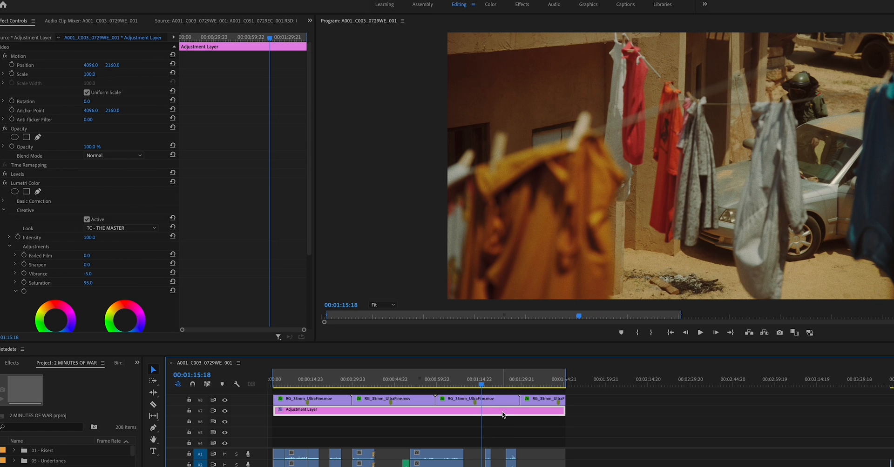
click(112, 228)
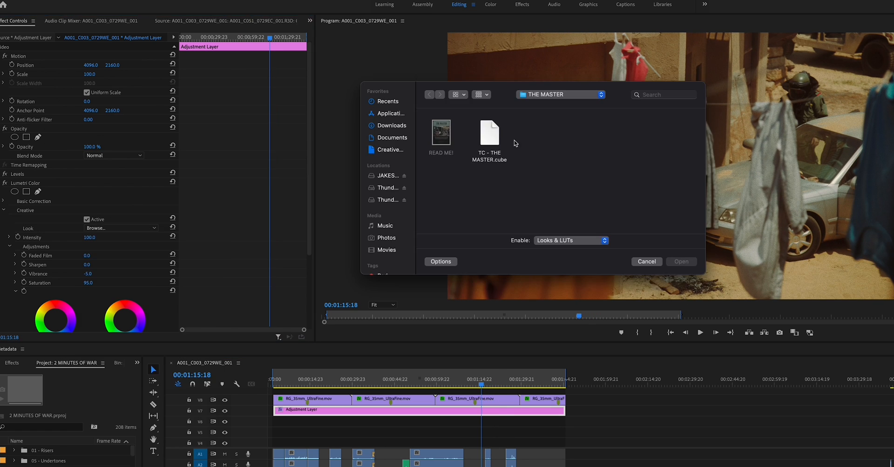
click(550, 107)
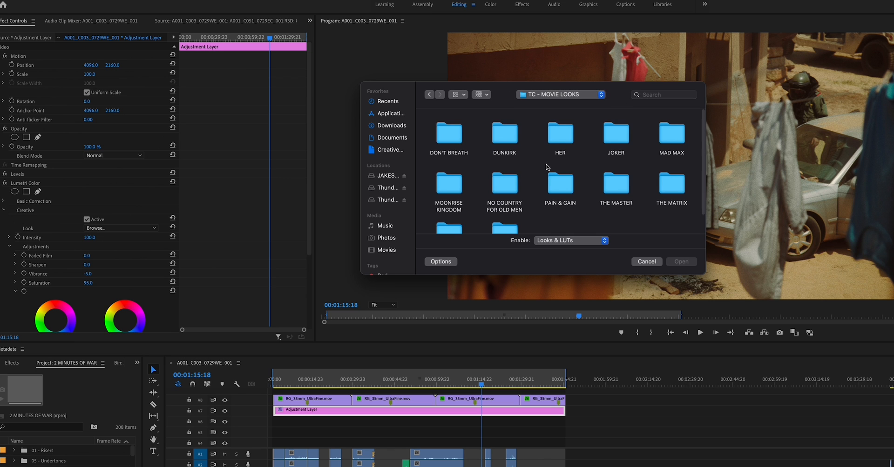
click(512, 138)
double_click(507, 142)
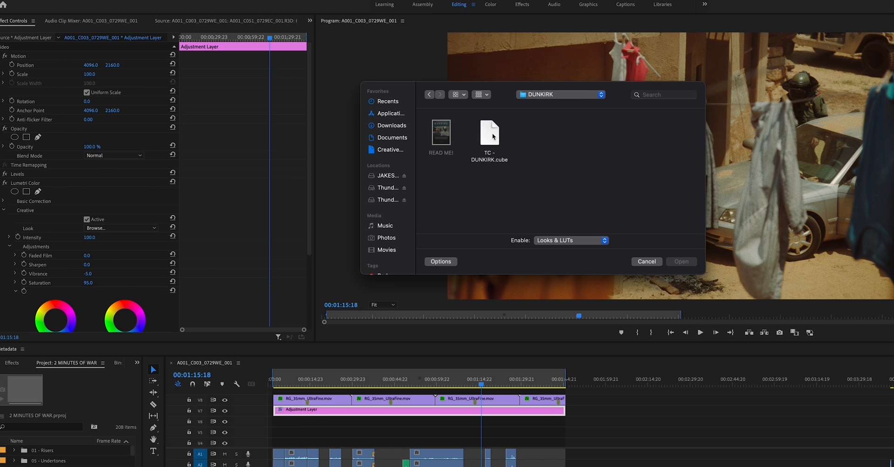
click(488, 133)
click(675, 261)
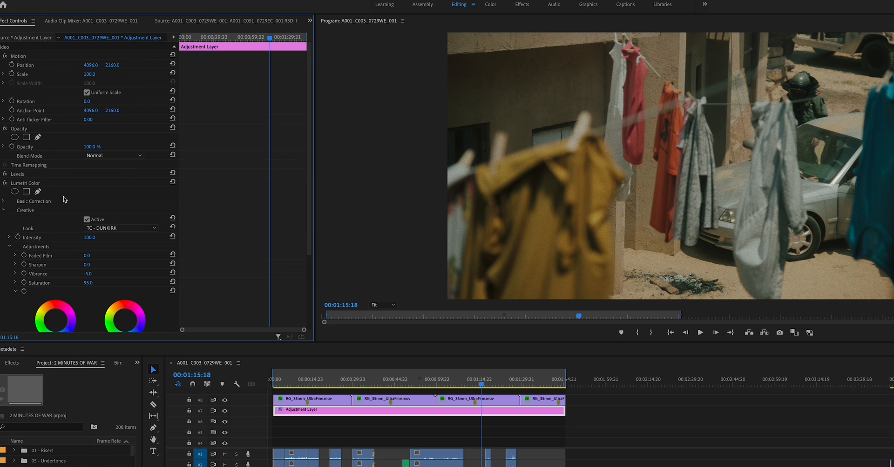
click(4, 183)
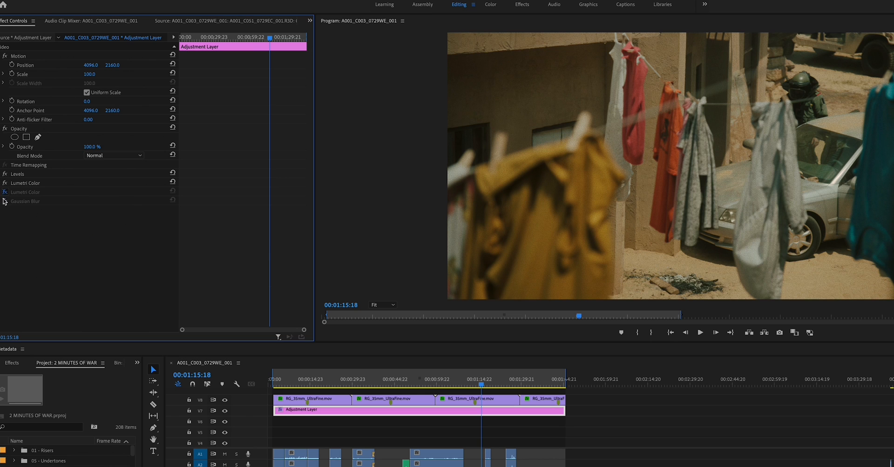
Scrub the sequence to check the grade on the shots near 00:00:14:03 and 00:00:17:23 and on the shots that follow.
drag(514, 385, 308, 389)
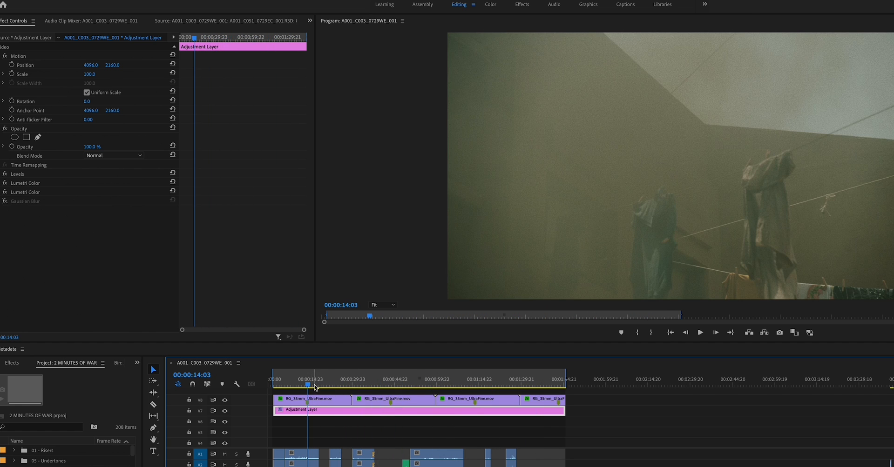
click(319, 385)
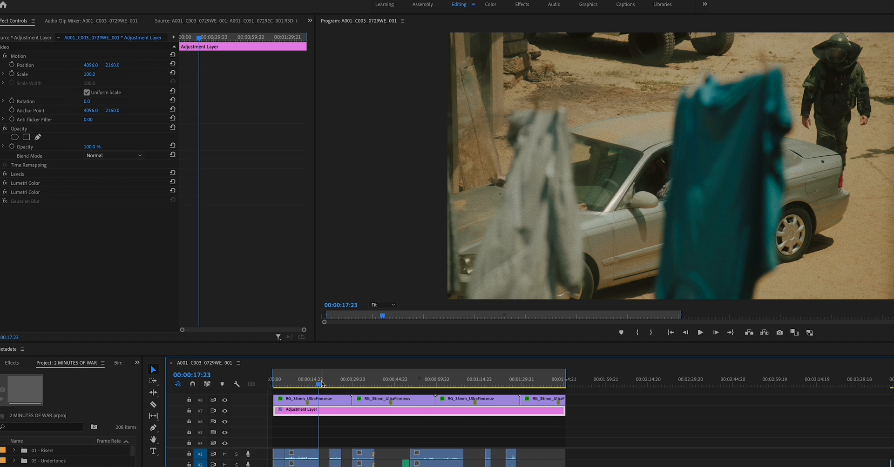
mouse_move(321, 384)
mouse_down()
mouse_move(279, 390)
mouse_move(419, 390)
mouse_move(406, 392)
mouse_up()
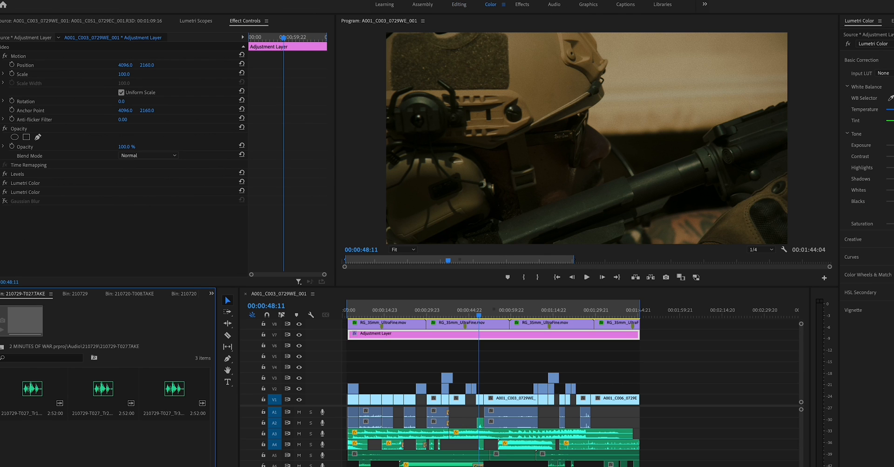
Deselect the adjustment layer, move the playhead to 00:00:52:14 and open the Lumetri Creative section for the A001_C003_0729WE_001.R3D clip.
click(92, 267)
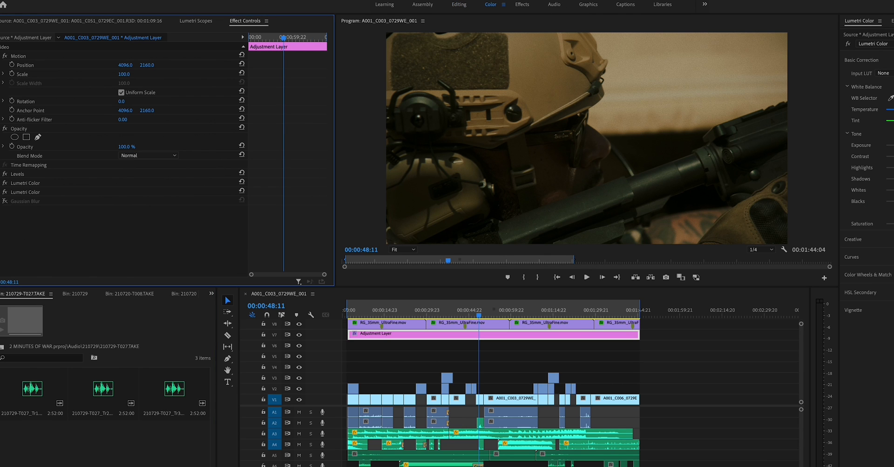
click(505, 364)
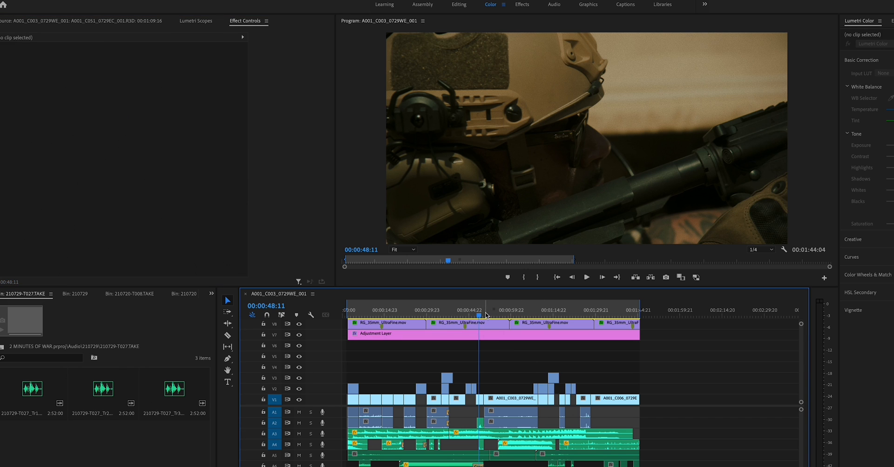
drag(485, 315, 489, 315)
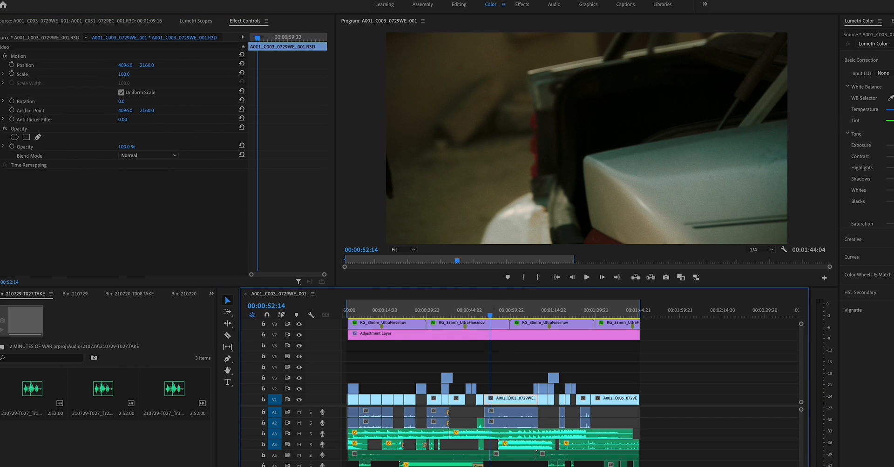
click(870, 240)
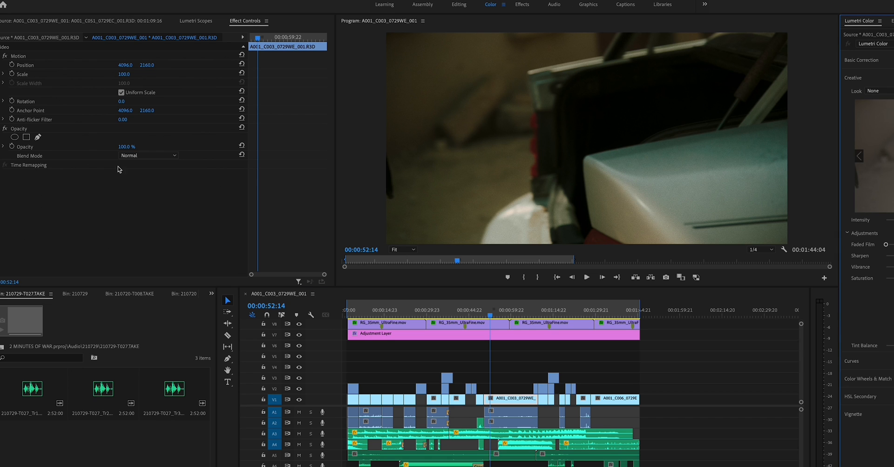
click(102, 206)
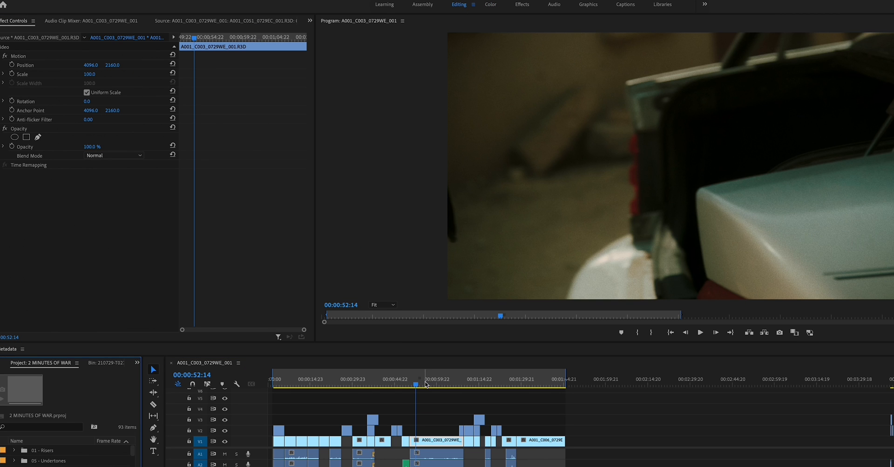
Move the playhead to 00:00:15:08, select the adjustment layer and toggle its Levels and Lumetri Color effects to compare the shot ungraded and graded.
click(434, 386)
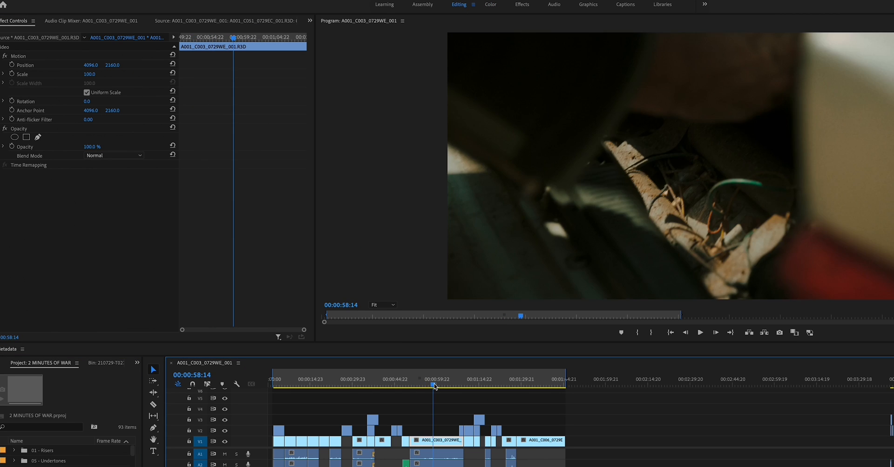
drag(434, 386, 313, 390)
scroll(317, 421, up, 3)
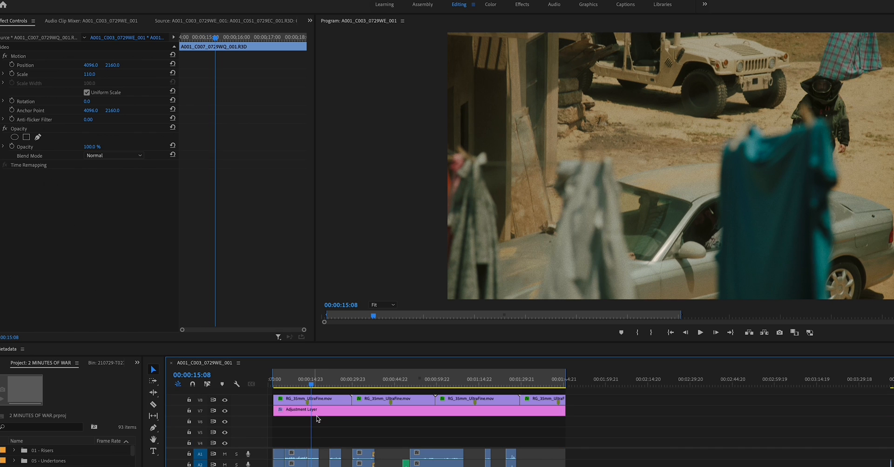
click(319, 410)
click(4, 195)
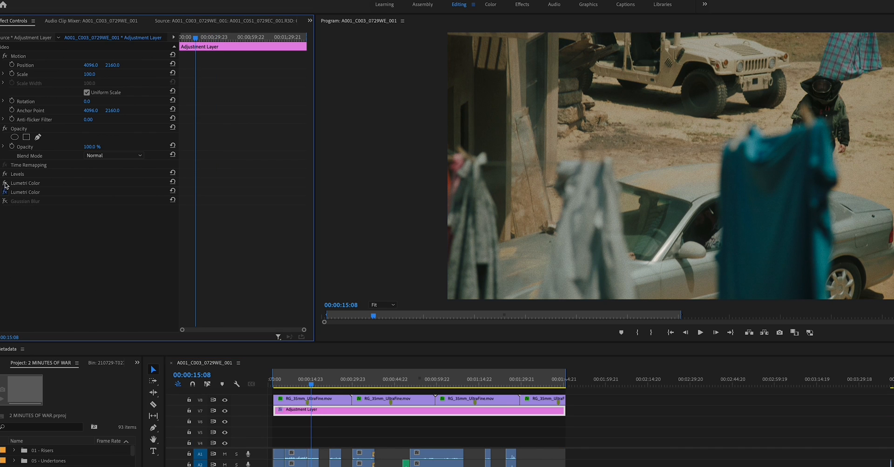
click(6, 174)
click(4, 183)
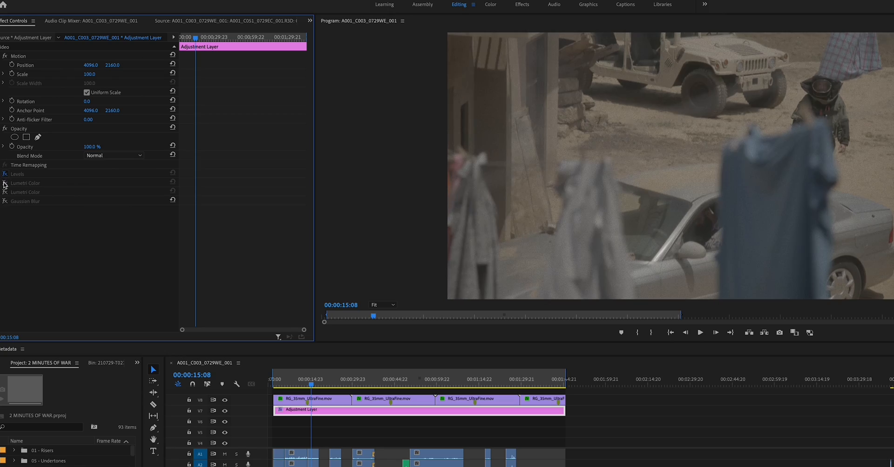
click(4, 187)
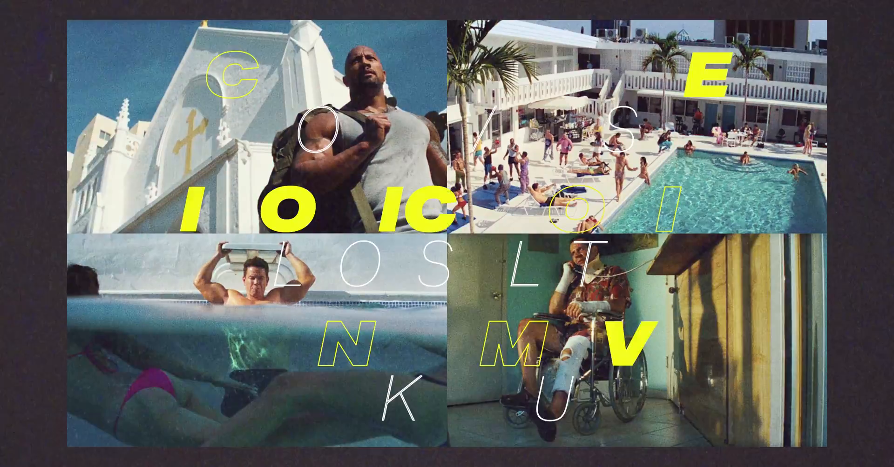